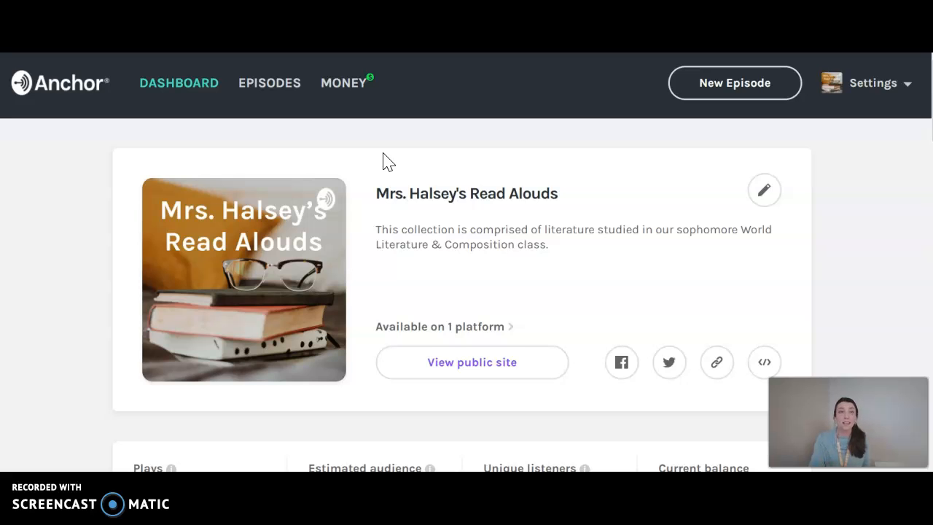
Open the draft episode "Sample" from the episode list and start editing its audio segments.
click(271, 85)
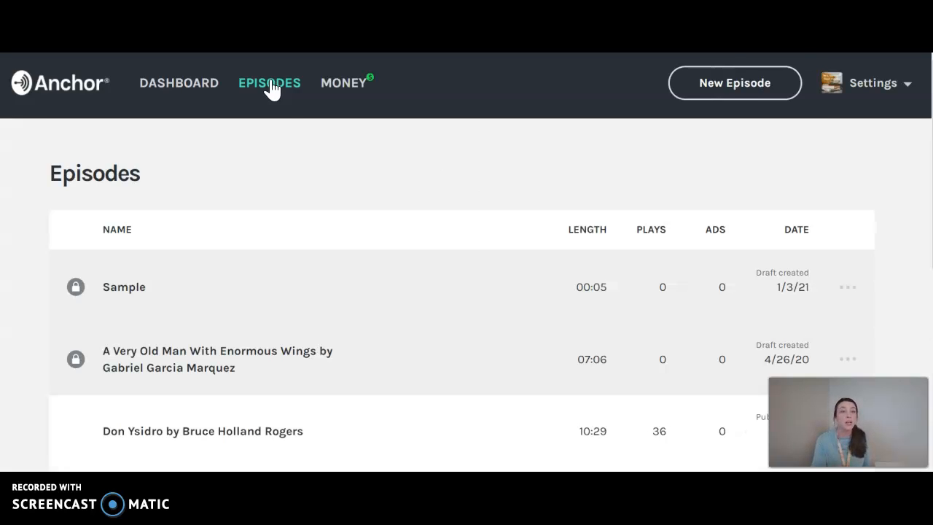
click(127, 290)
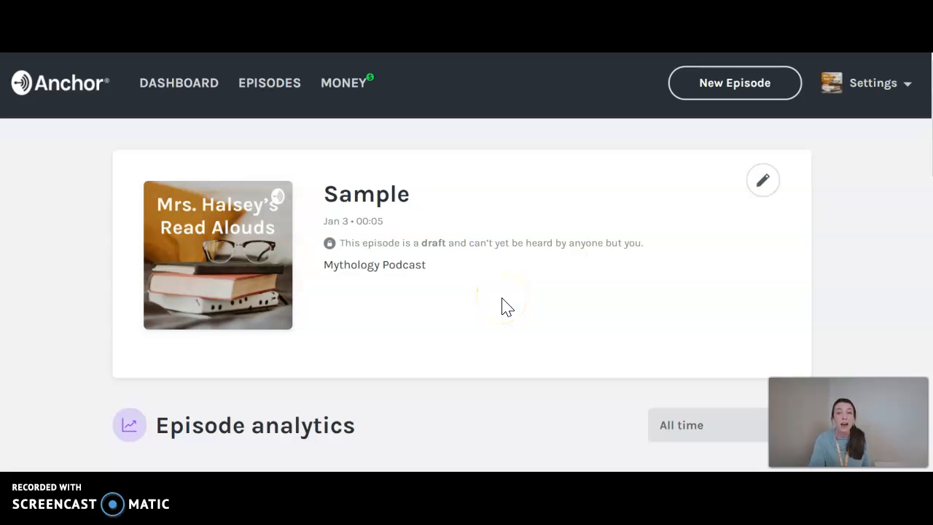
scroll(503, 302, down, 8)
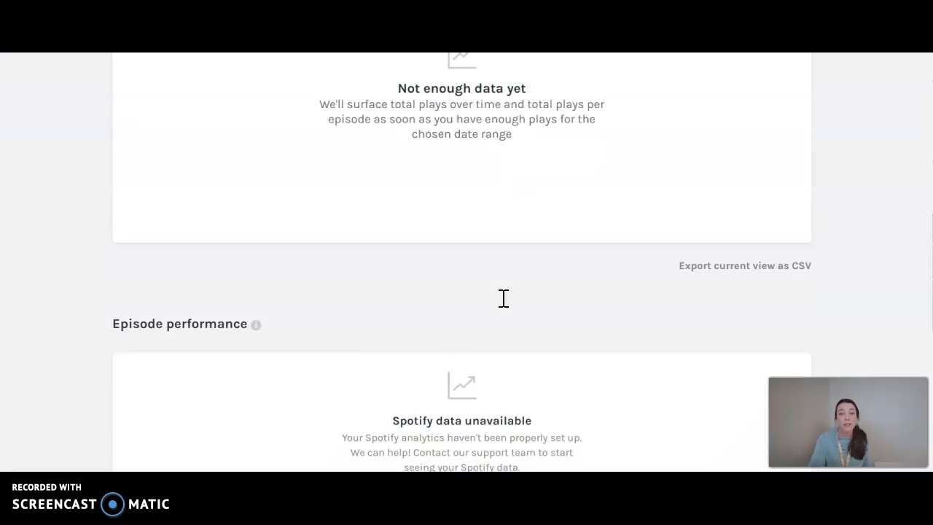
scroll(502, 299, down, 5)
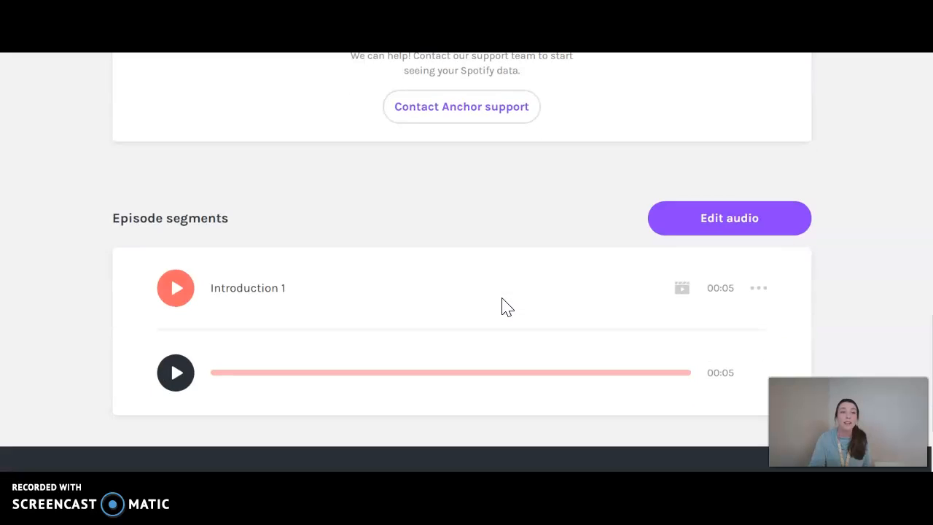
click(723, 222)
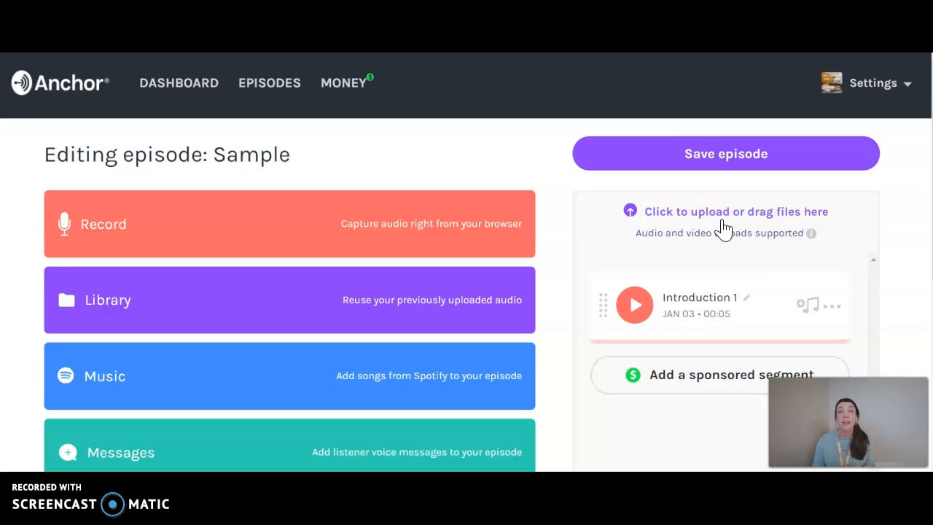
Examine the recording tool and the library of previously created audio available for the episode.
click(415, 240)
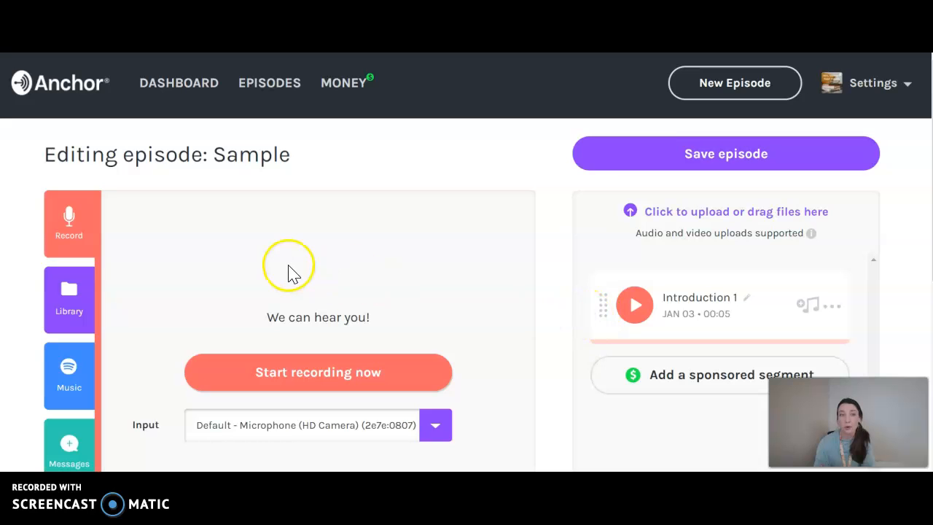
click(48, 312)
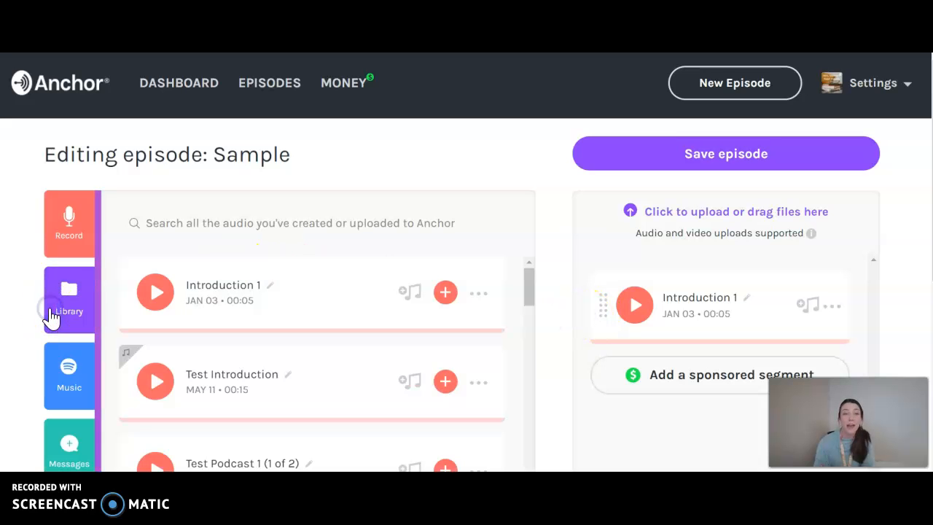
scroll(85, 295, down, 1)
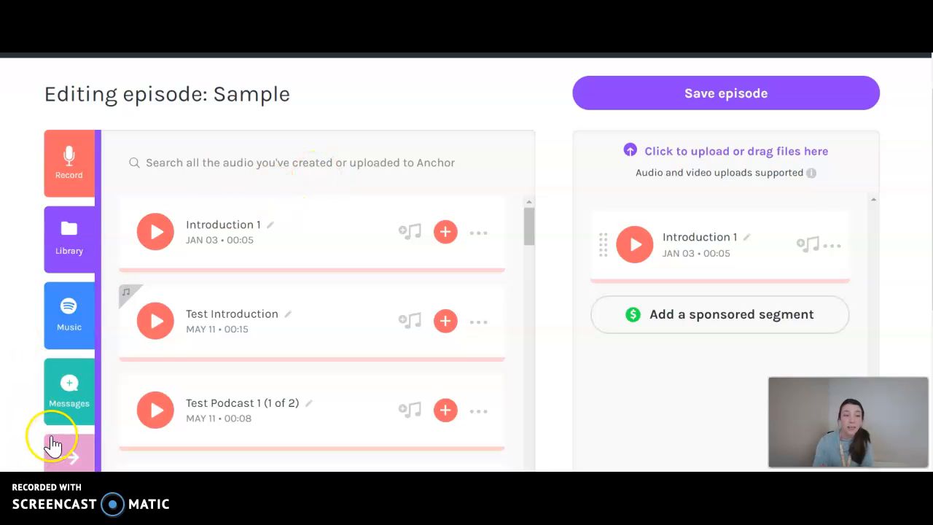
scroll(51, 443, down, 1)
scroll(53, 446, up, 2)
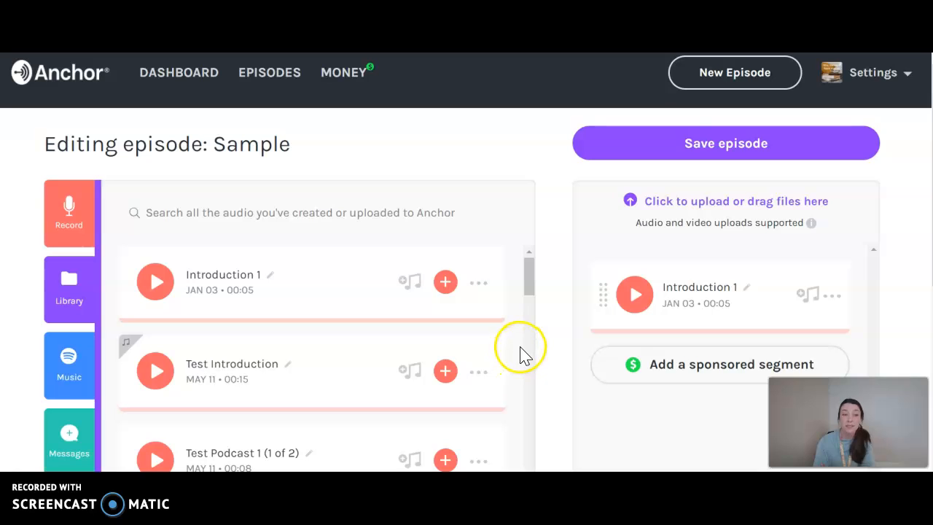
Open the episode's Introduction 1 segment for audio editing and split it at 00:00:03.309.
click(834, 300)
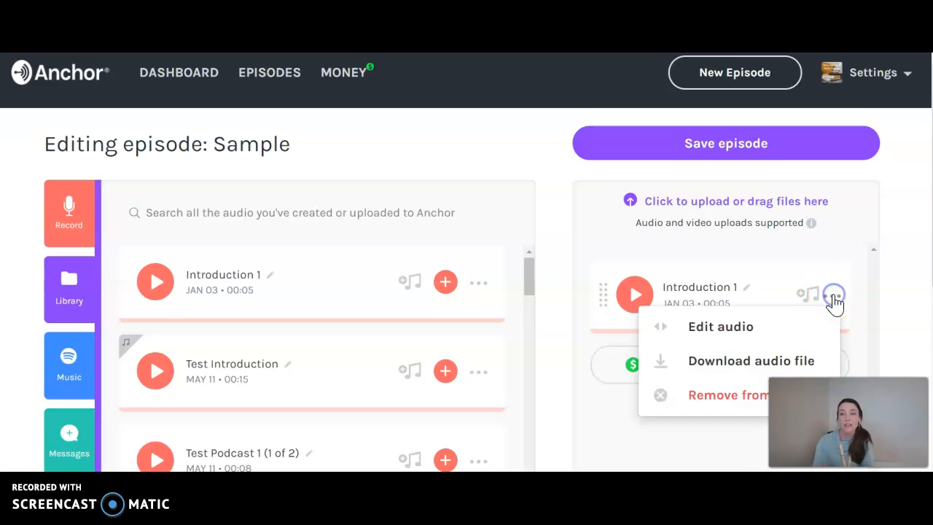
click(714, 333)
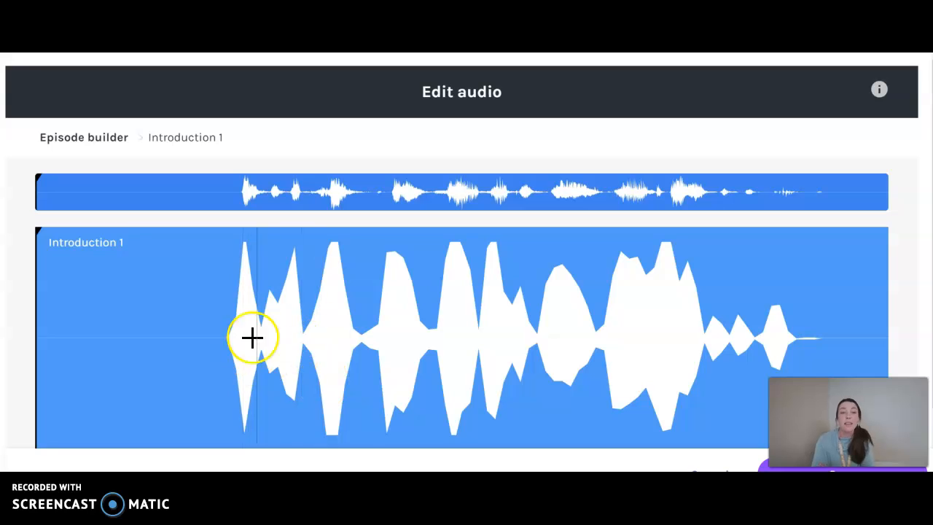
click(488, 419)
drag(488, 419, 232, 391)
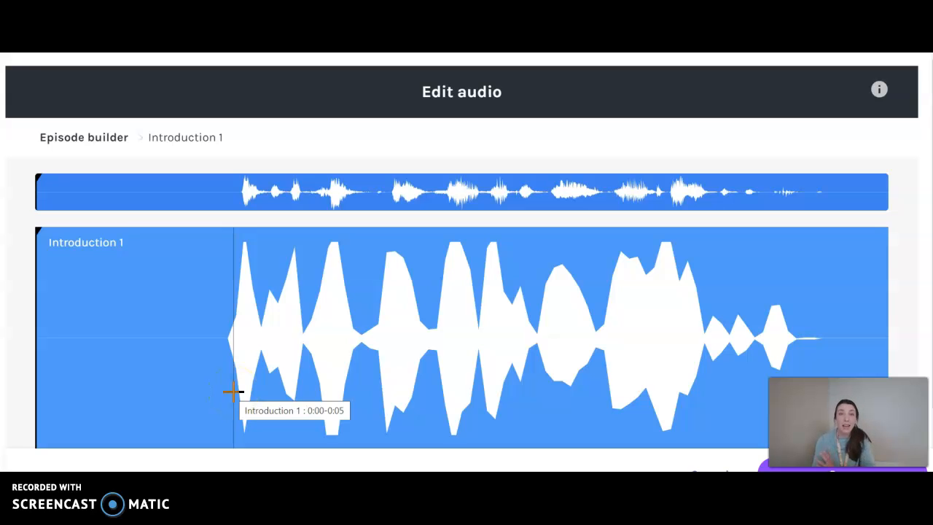
drag(231, 391, 596, 366)
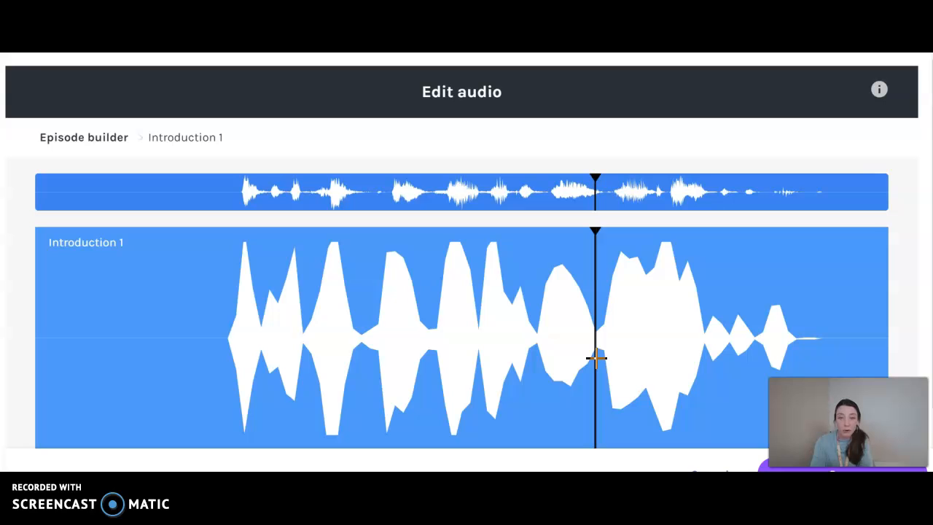
scroll(594, 364, down, 2)
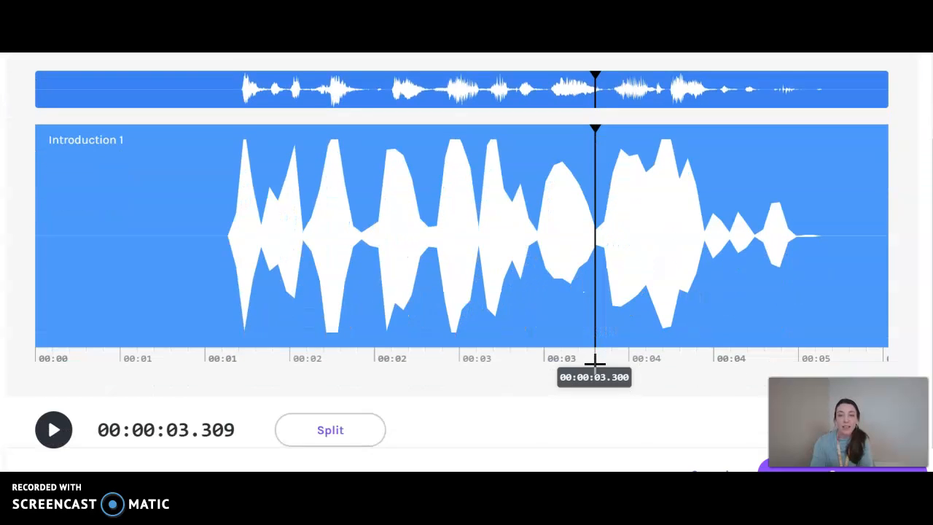
click(337, 433)
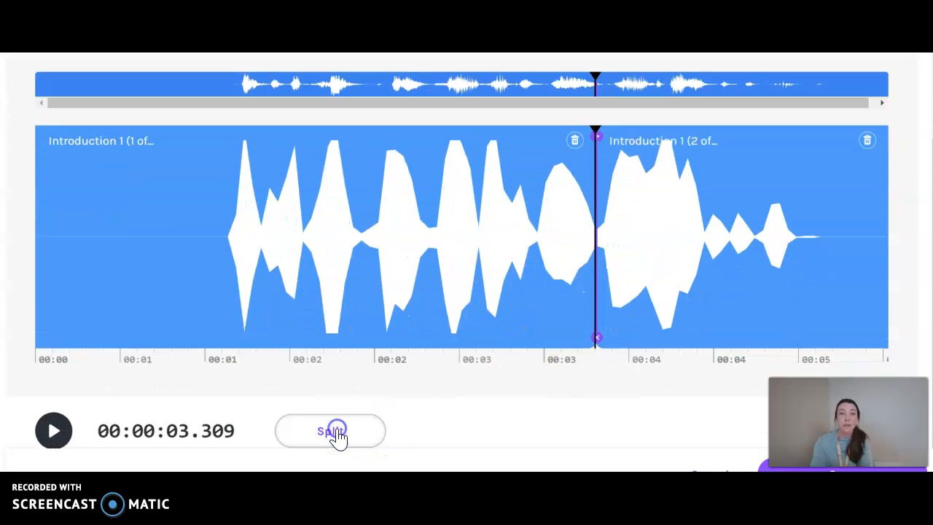
Split the second part of the Introduction 1 audio at 00:00:03.959 to isolate the middle section.
scroll(530, 375, up, 1)
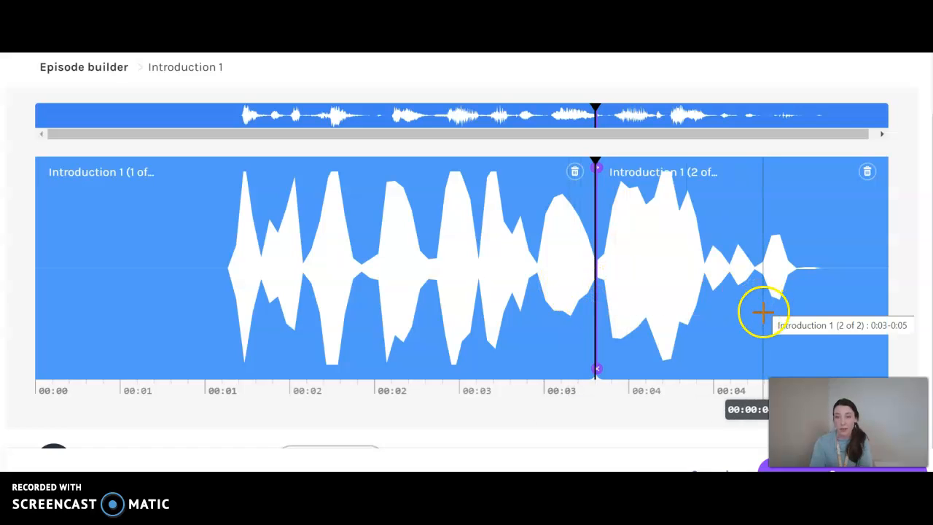
click(704, 317)
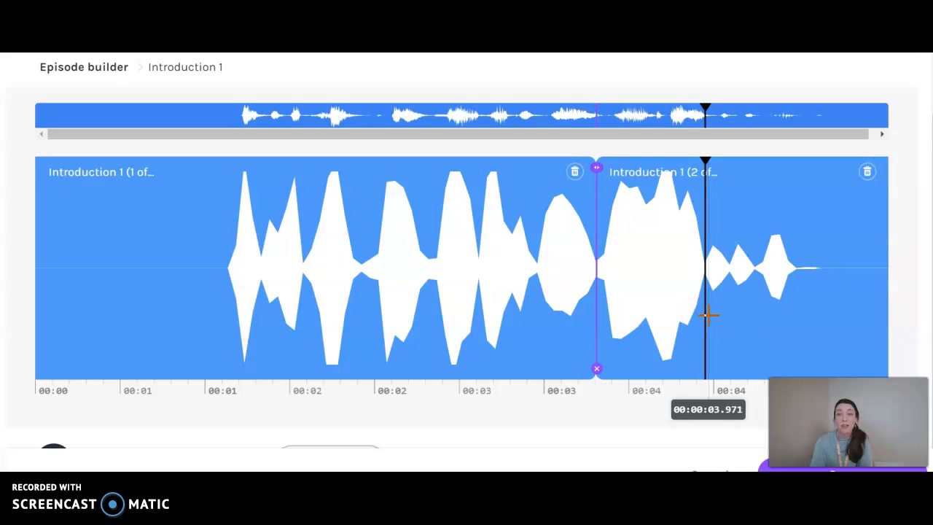
scroll(706, 314, down, 1)
click(703, 317)
click(336, 439)
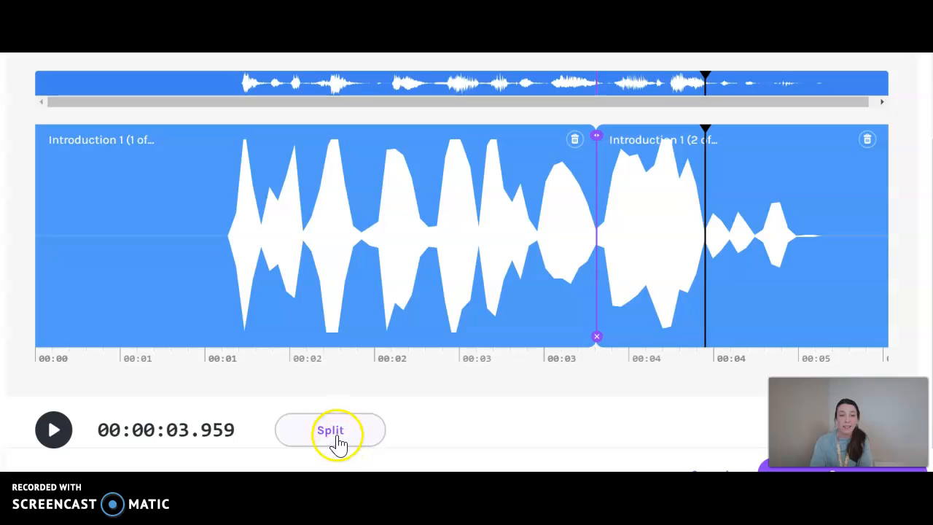
Delete the middle section of the split Introduction 1 audio and save the remaining parts as multiple segments.
scroll(549, 389, up, 2)
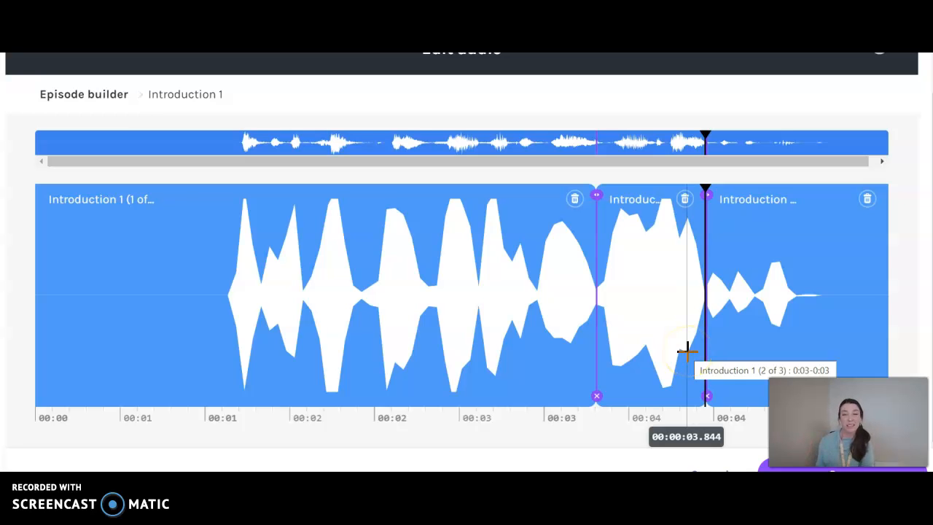
click(684, 200)
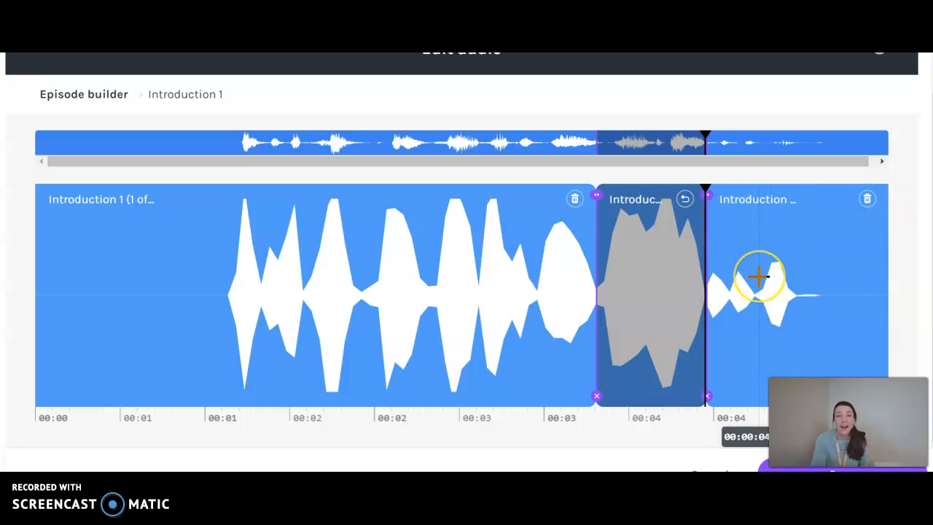
scroll(758, 275, down, 1)
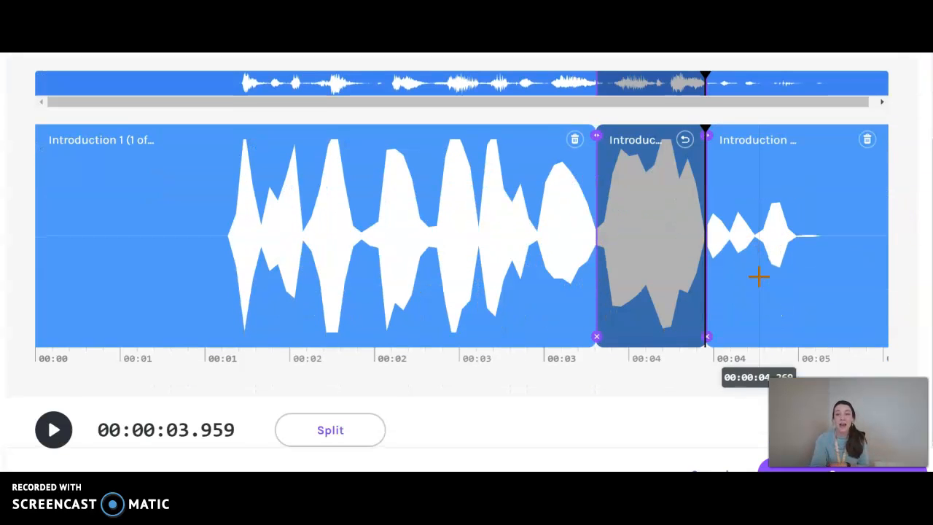
click(765, 468)
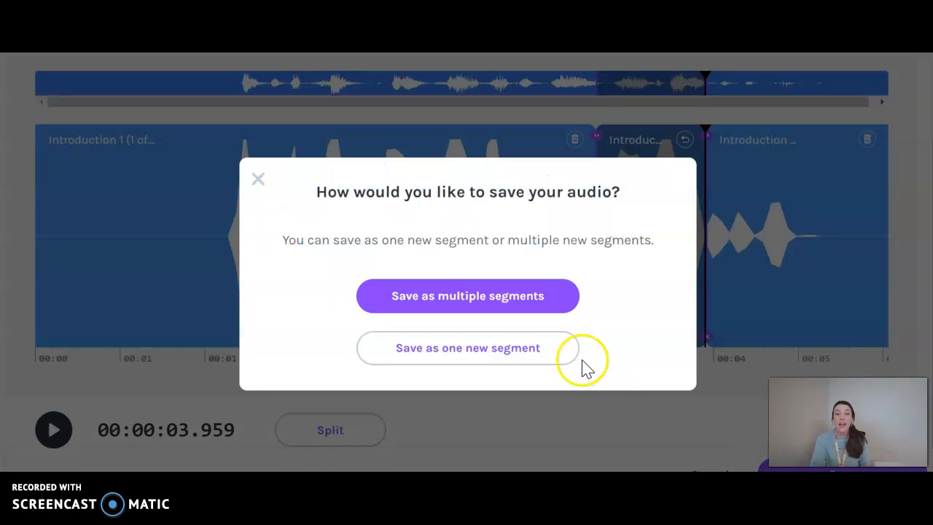
click(497, 301)
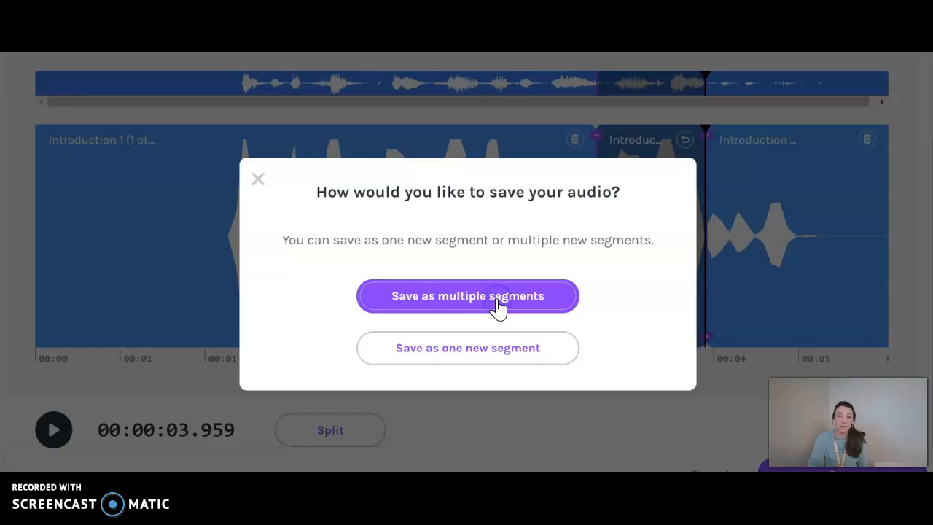
click(602, 212)
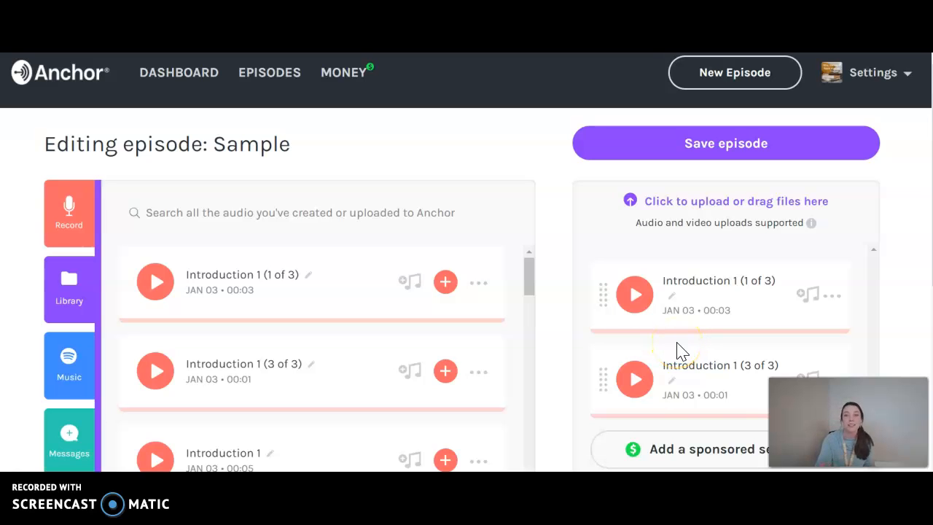
Choose the Ominous track "Gathering Stasis" as background music for the Introduction 1 (1 of 3) segment.
click(810, 304)
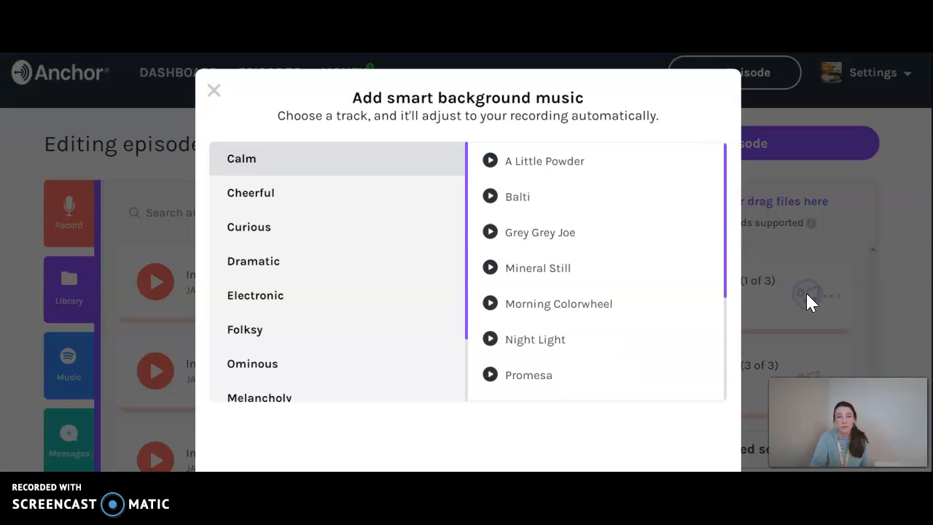
scroll(355, 359, down, 2)
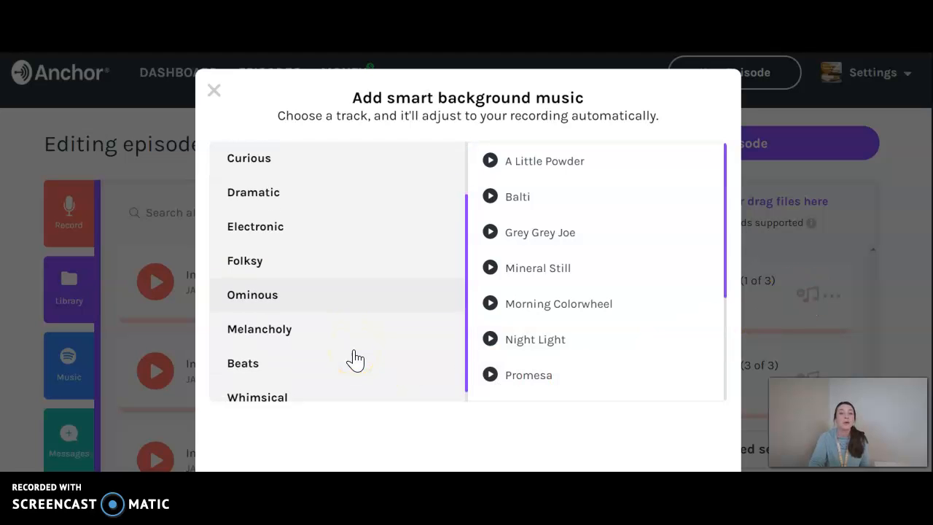
scroll(355, 359, up, 2)
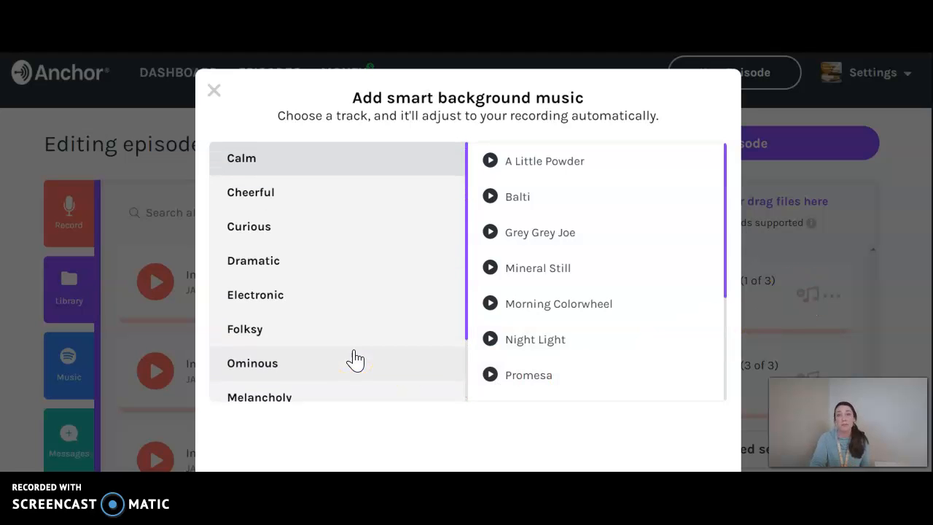
scroll(355, 360, down, 1)
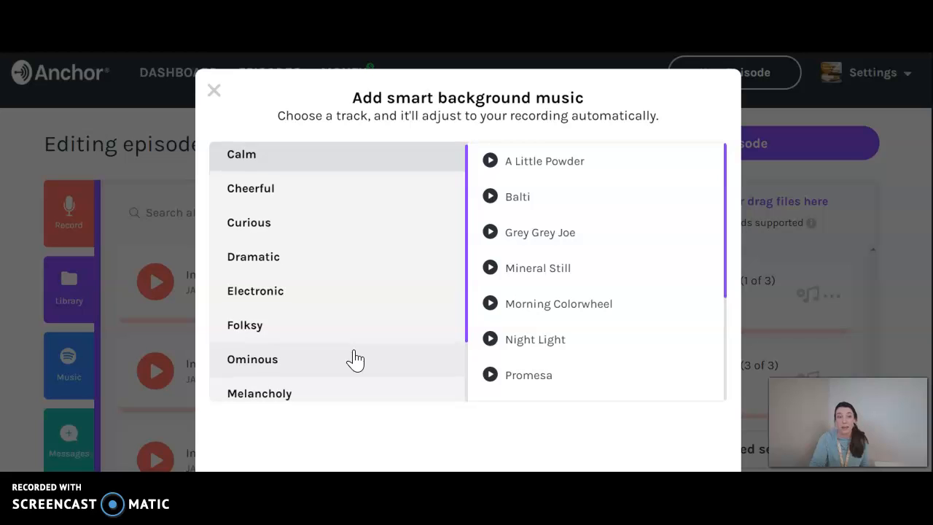
click(241, 360)
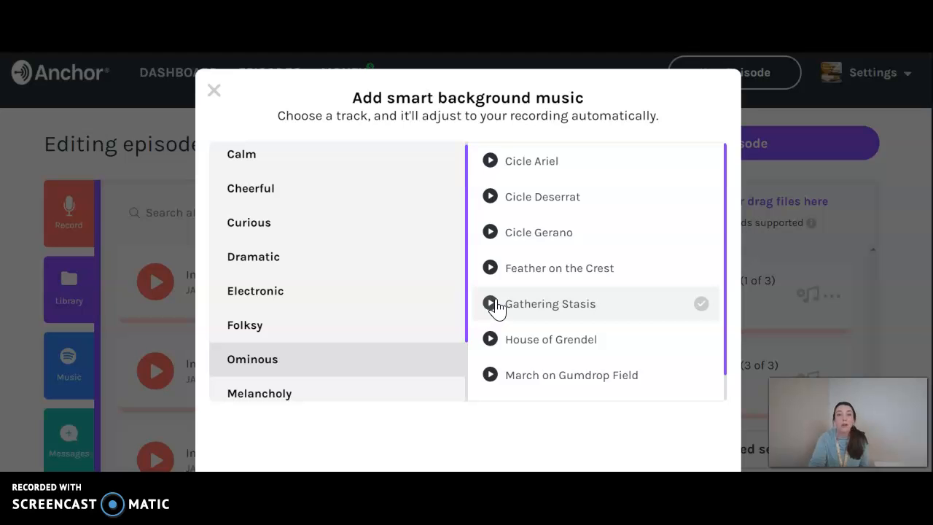
click(702, 304)
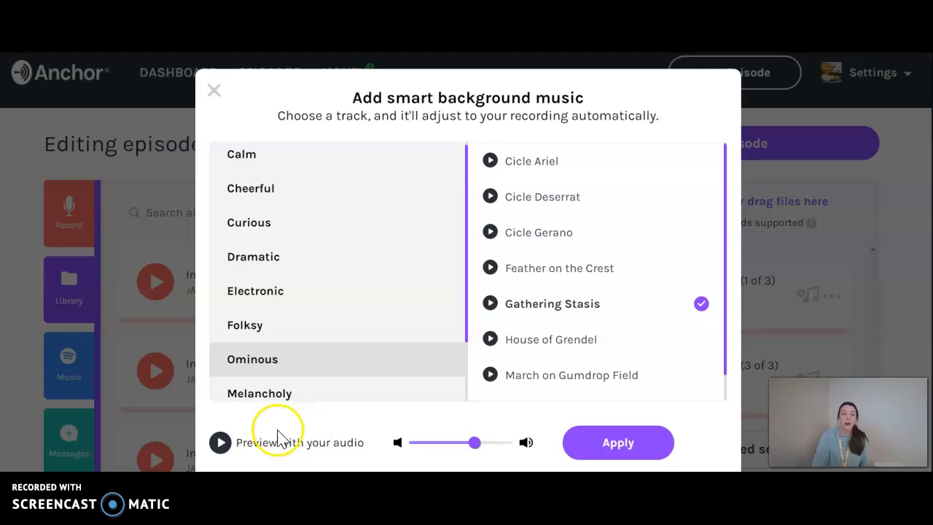
Lower the background music volume slightly to just below the middle of its range and apply the track to the segment.
click(220, 446)
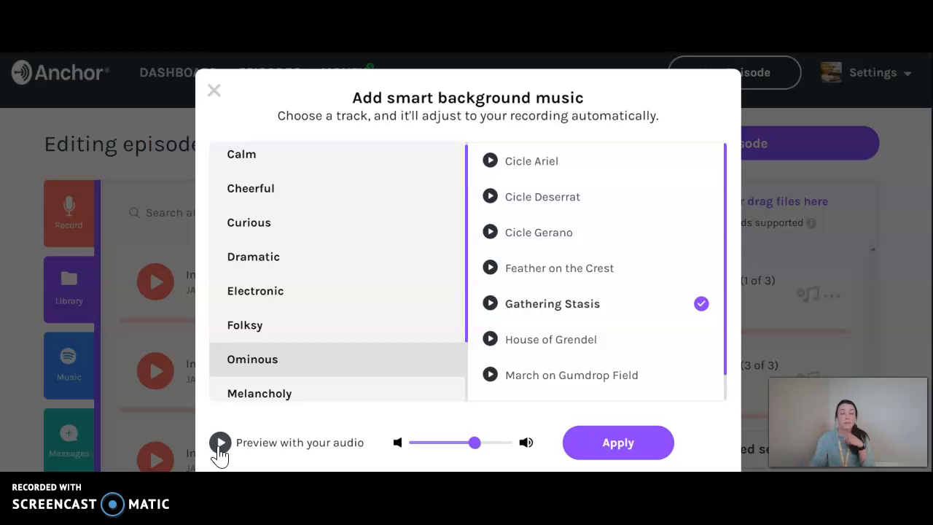
click(475, 445)
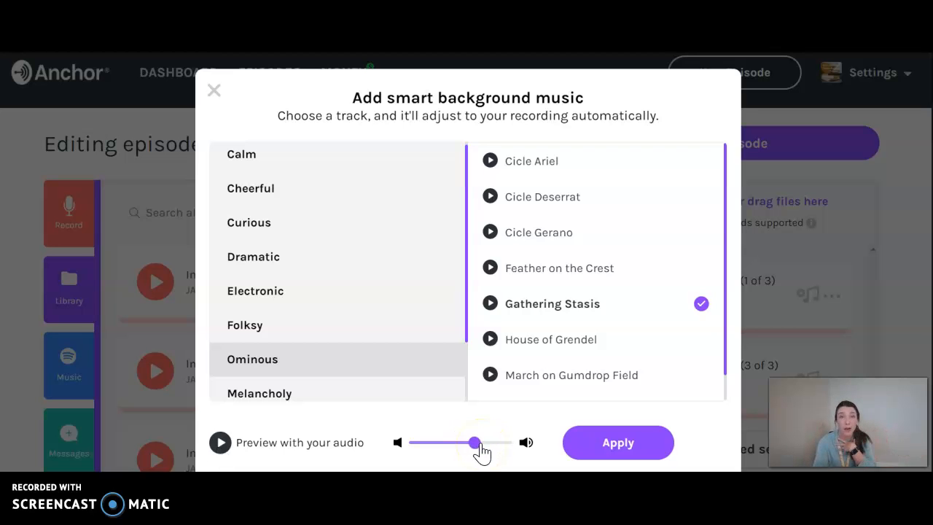
drag(480, 450, 460, 450)
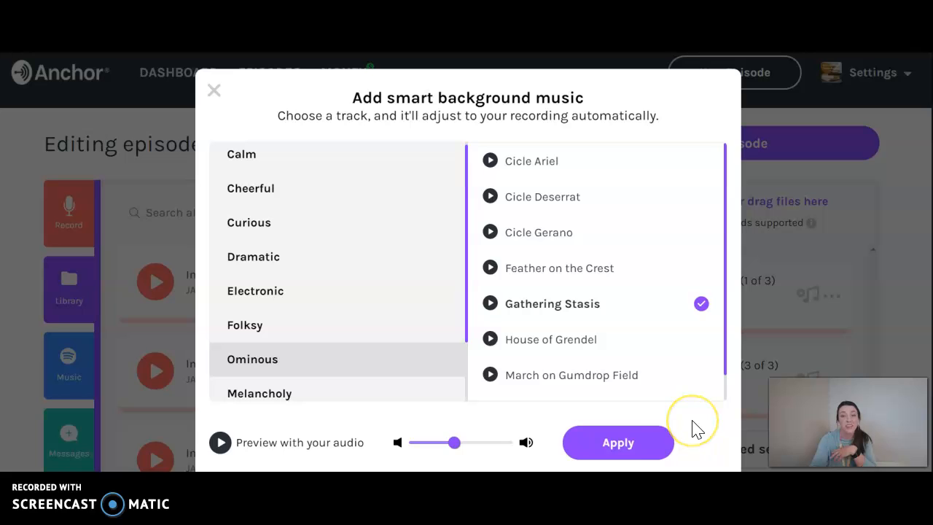
click(636, 453)
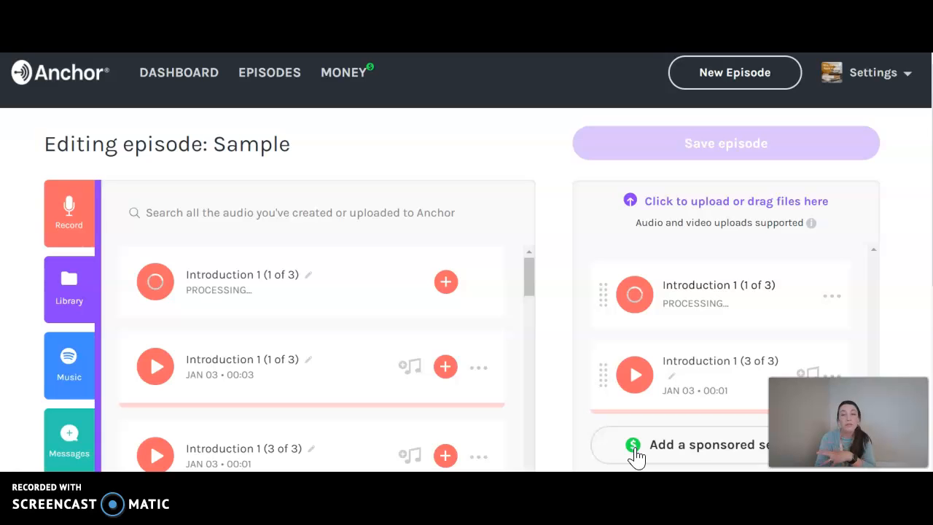
click(676, 388)
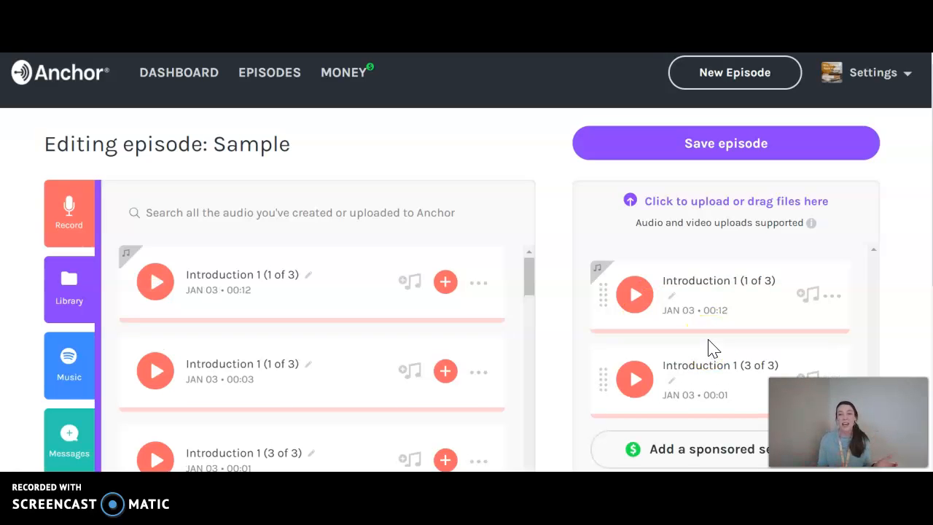
Add the Attn transition to the episode and place it between Introduction 1 (1 of 3) and Introduction 1 (3 of 3).
scroll(712, 348, down, 1)
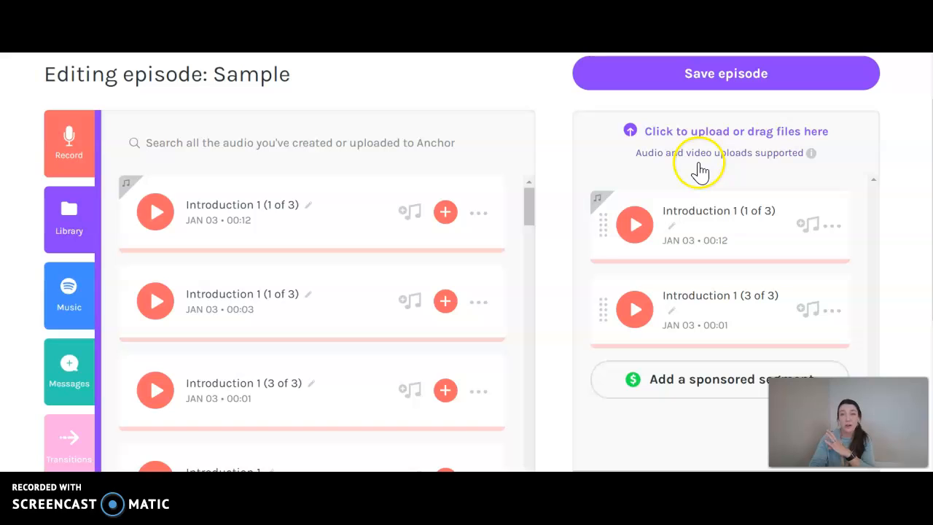
click(62, 441)
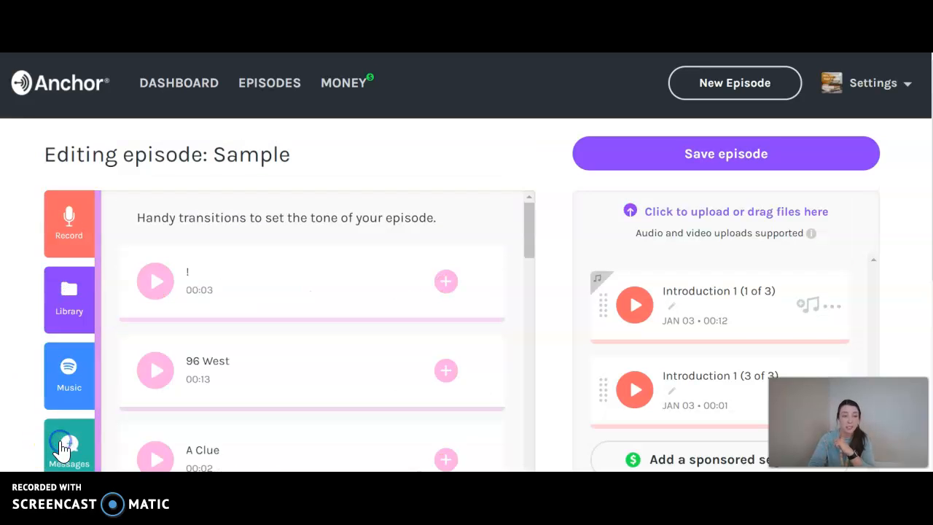
scroll(244, 249, down, 1)
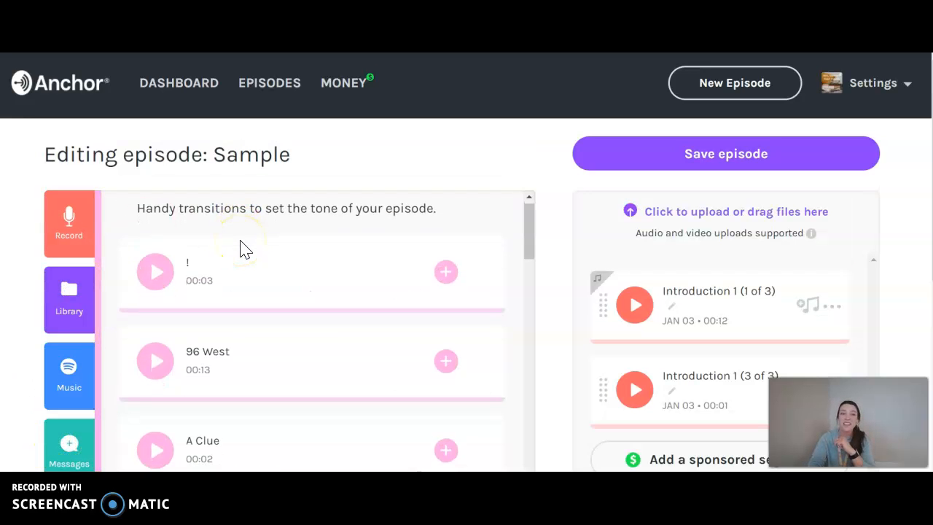
scroll(244, 244, down, 3)
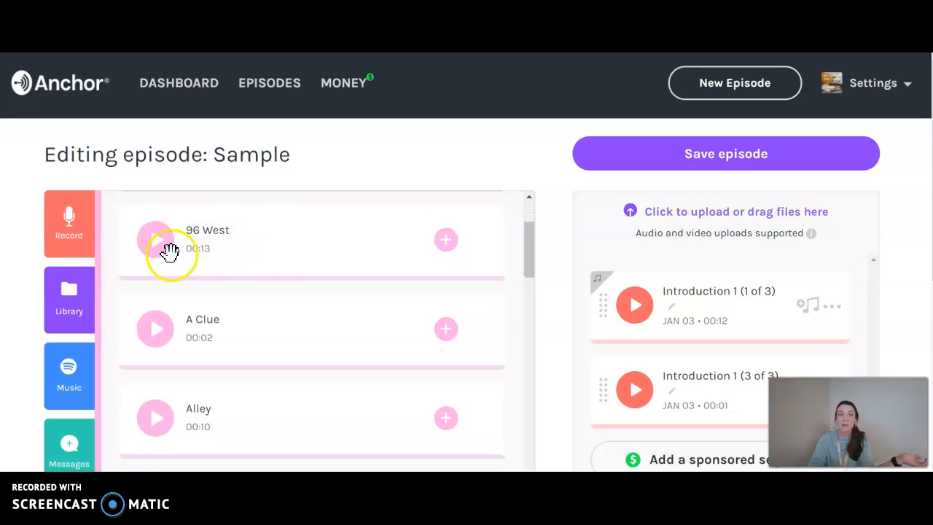
scroll(266, 261, down, 4)
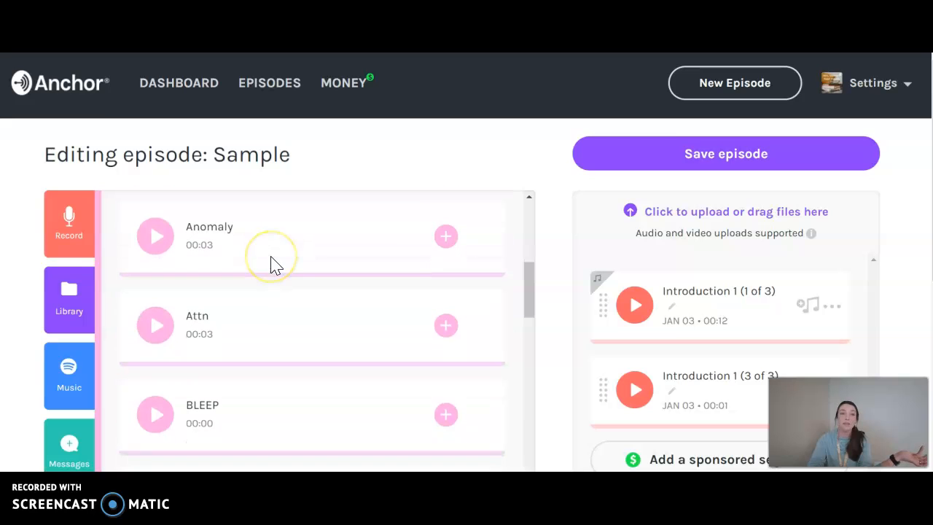
scroll(267, 253, down, 1)
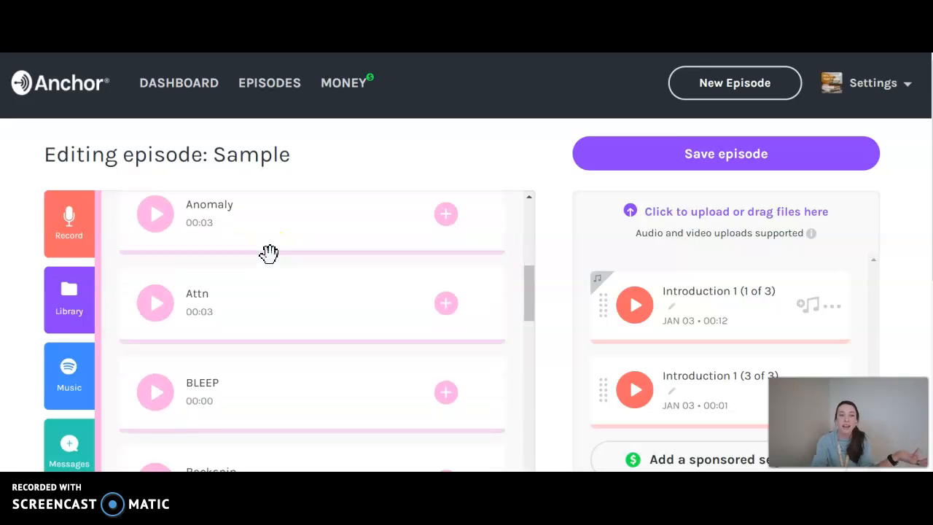
click(447, 300)
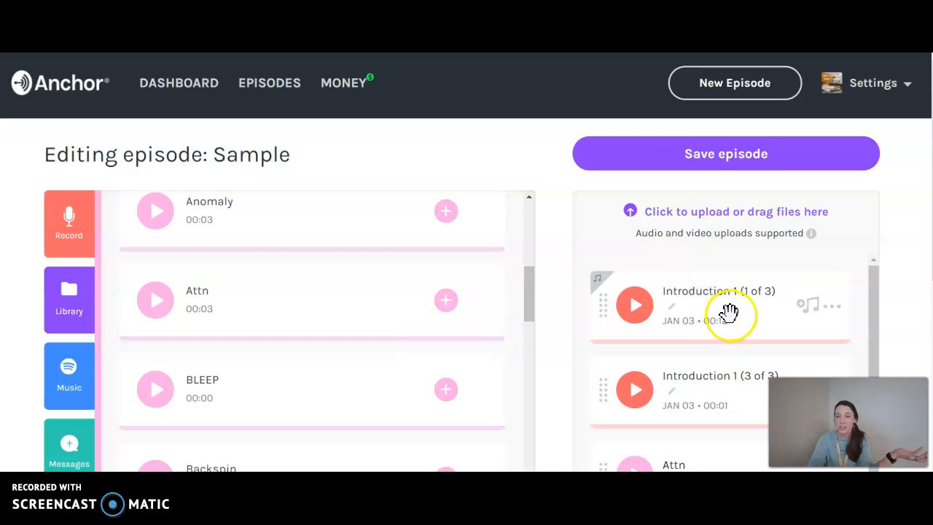
scroll(731, 316, down, 1)
drag(603, 449, 593, 356)
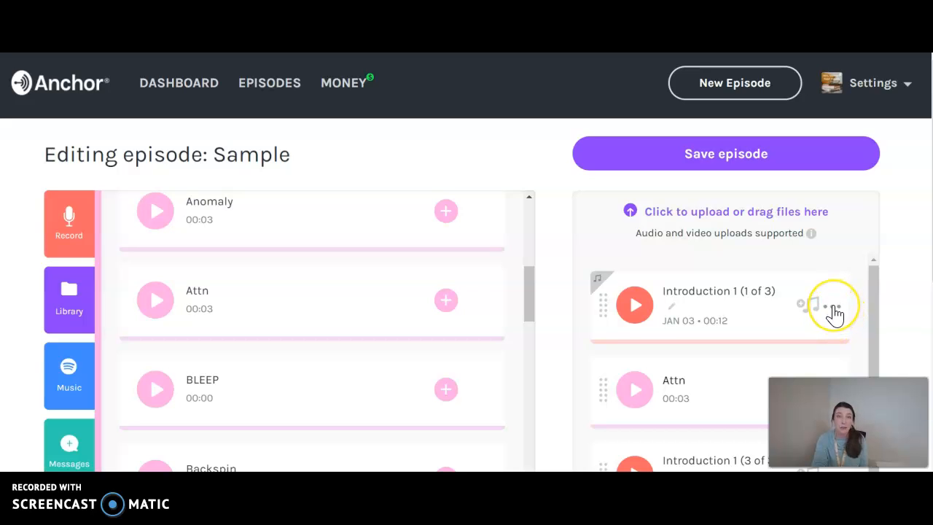
Split the Introduction 1 (1 of 3) audio at 00:00:07.286 and save the parts as multiple segments.
scroll(813, 324, down, 1)
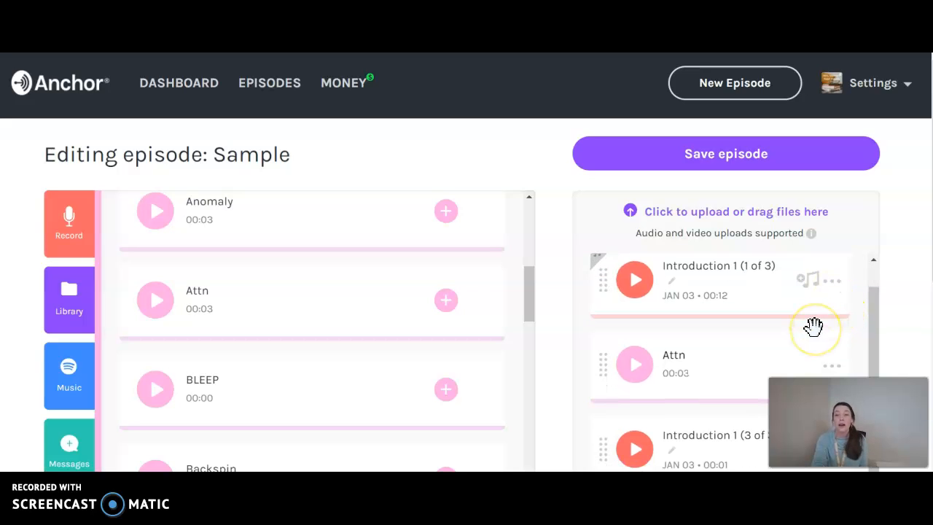
click(841, 292)
click(838, 283)
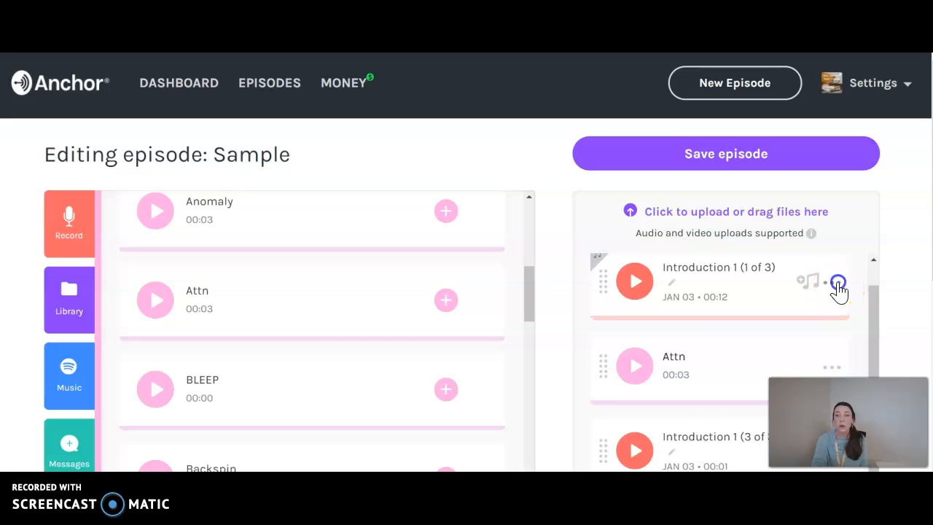
click(703, 321)
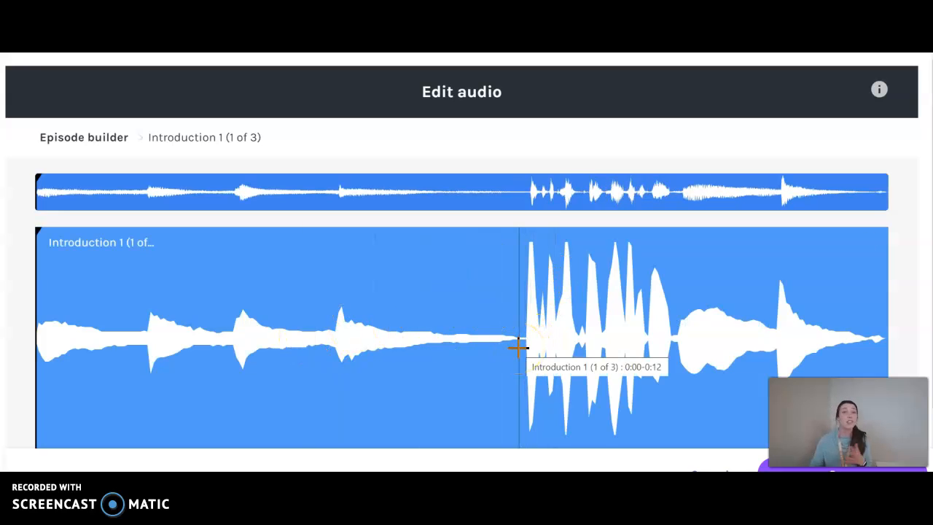
click(518, 348)
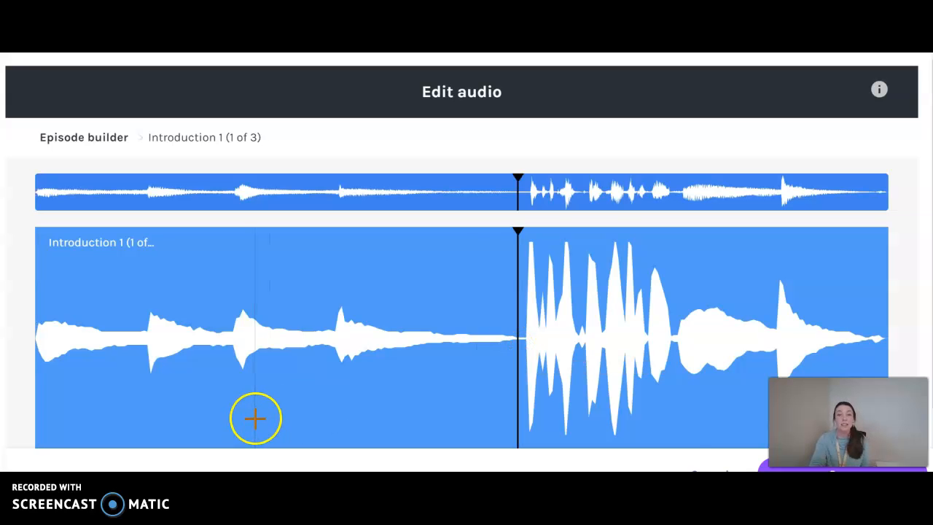
scroll(252, 420, down, 2)
click(309, 434)
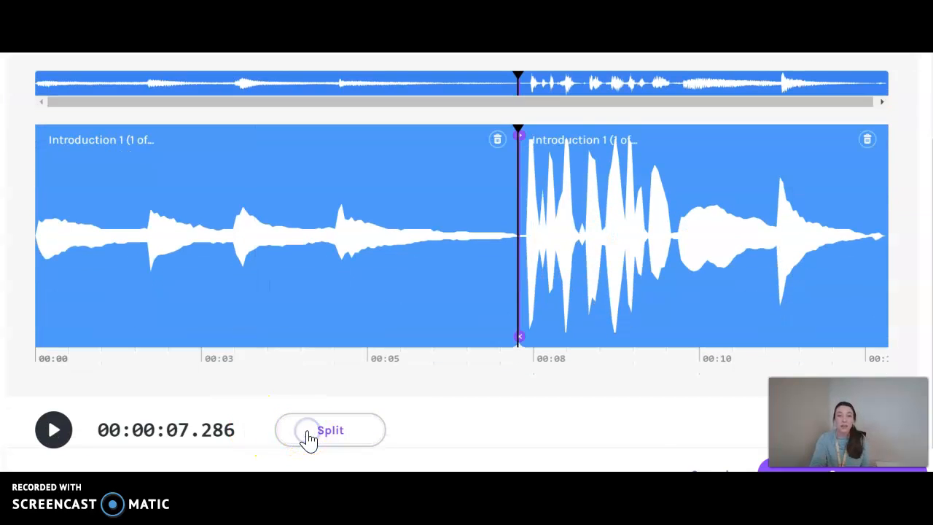
click(761, 467)
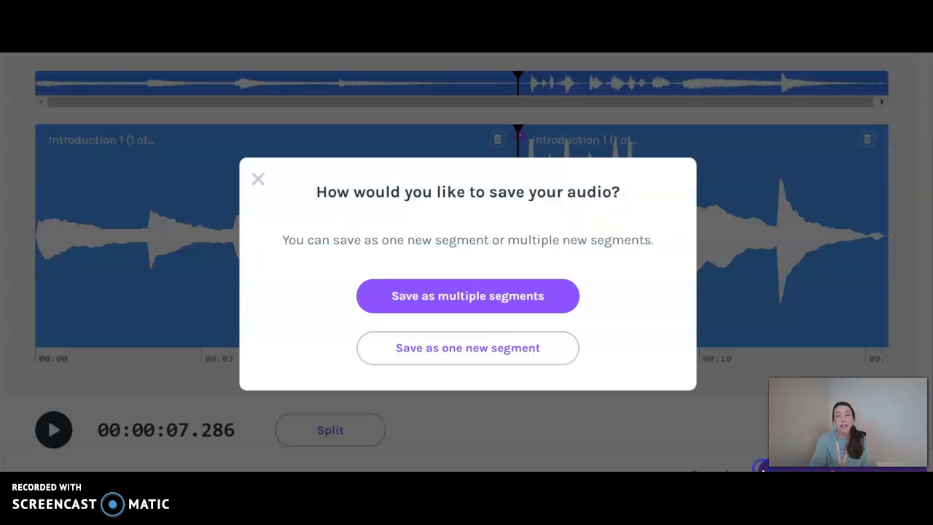
click(478, 301)
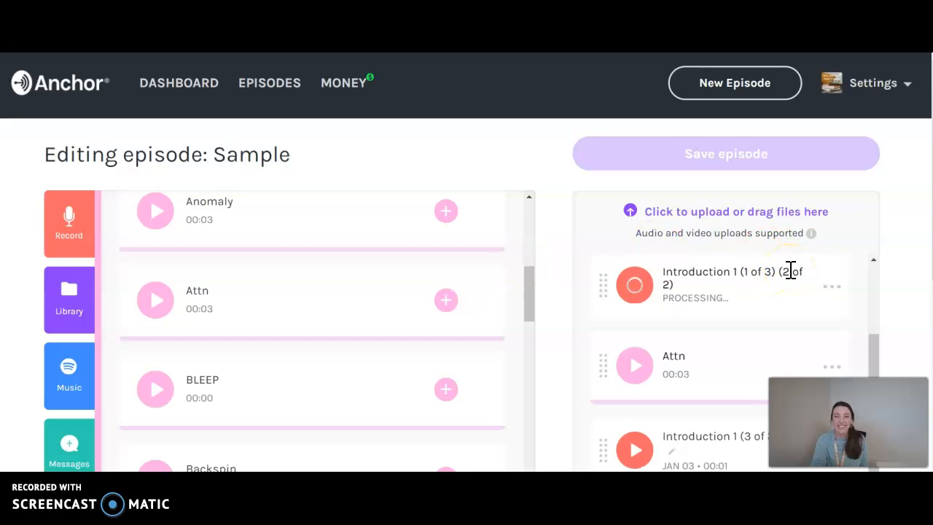
Move the Attn transition between the two new parts of Introduction 1 (1 of 3) and save the episode.
scroll(791, 270, up, 2)
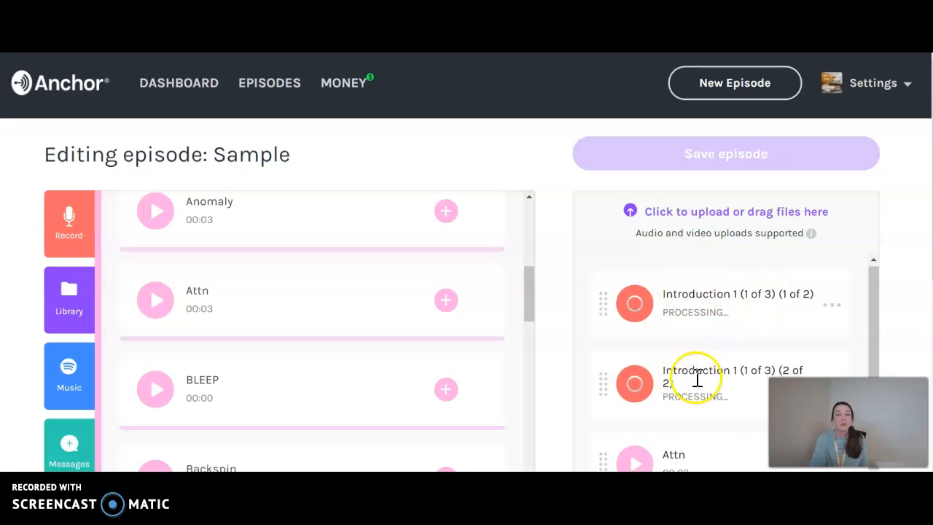
drag(594, 456, 598, 337)
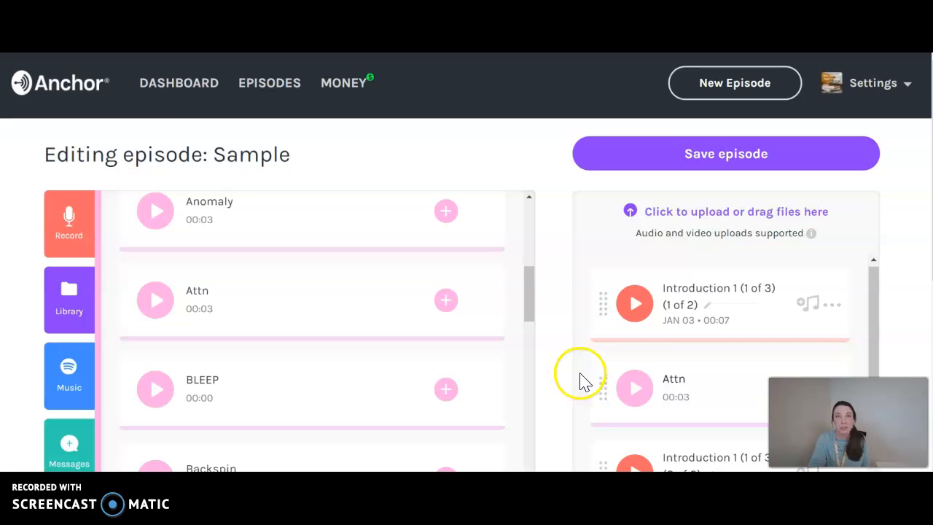
scroll(607, 381, down, 2)
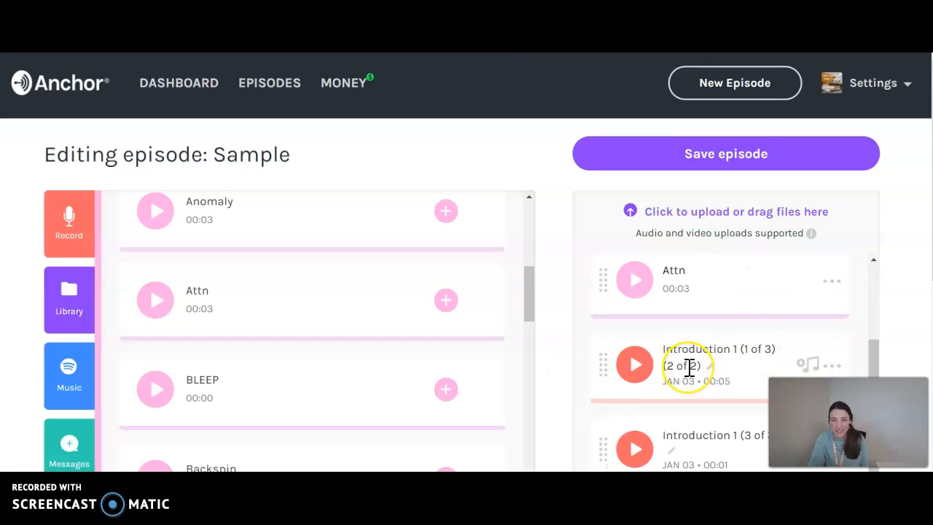
scroll(690, 367, up, 2)
scroll(689, 367, down, 2)
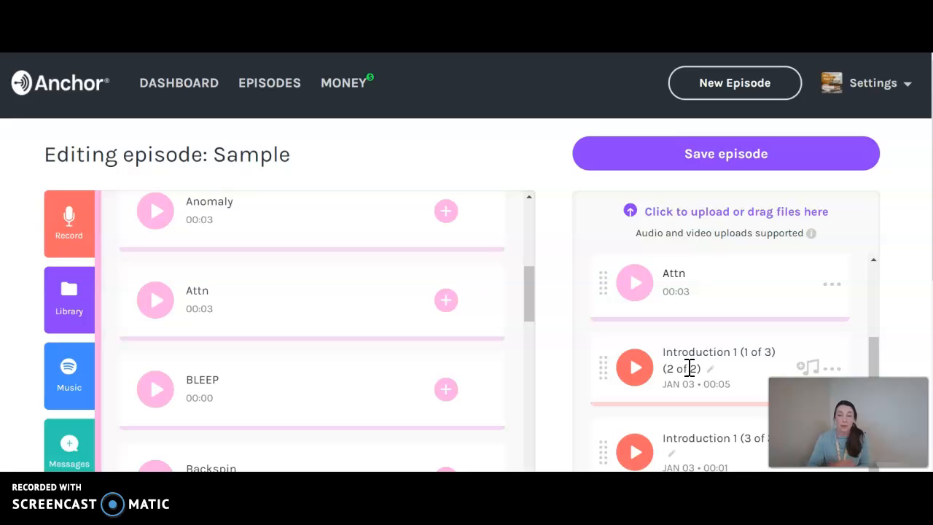
click(771, 287)
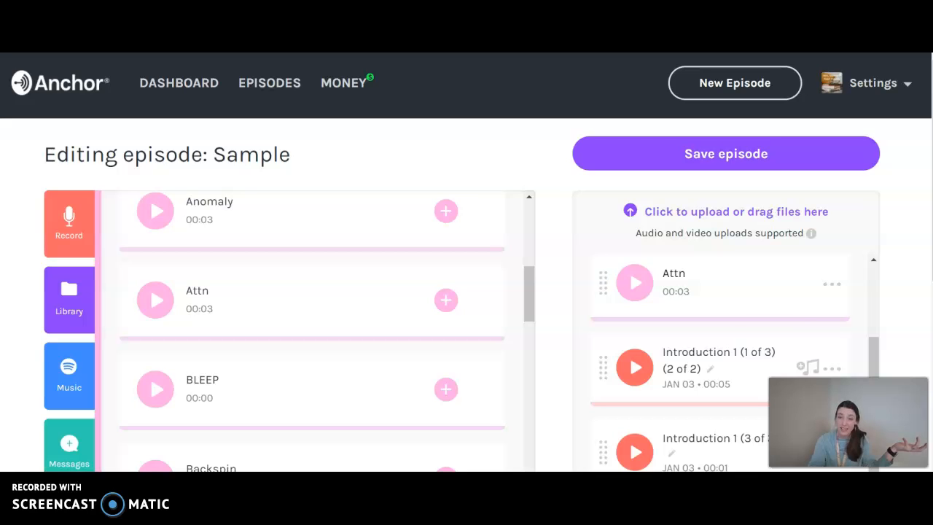
click(726, 159)
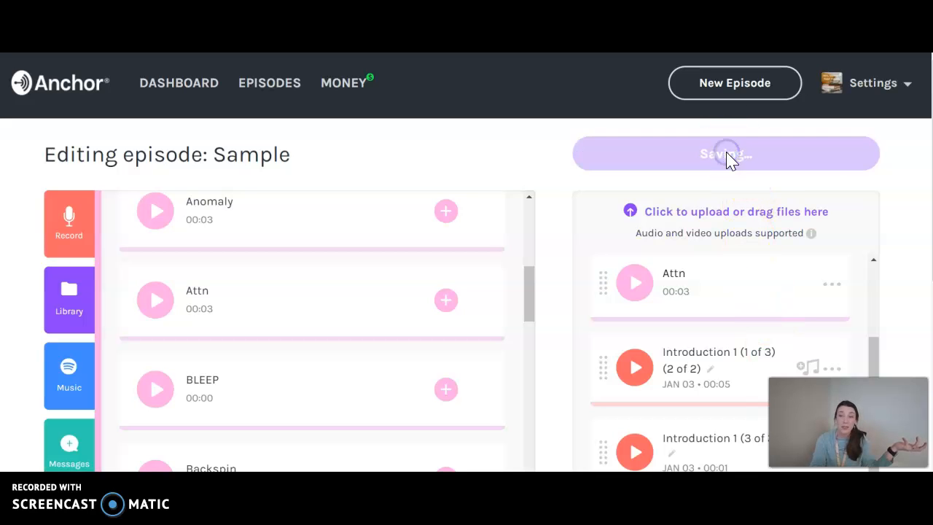